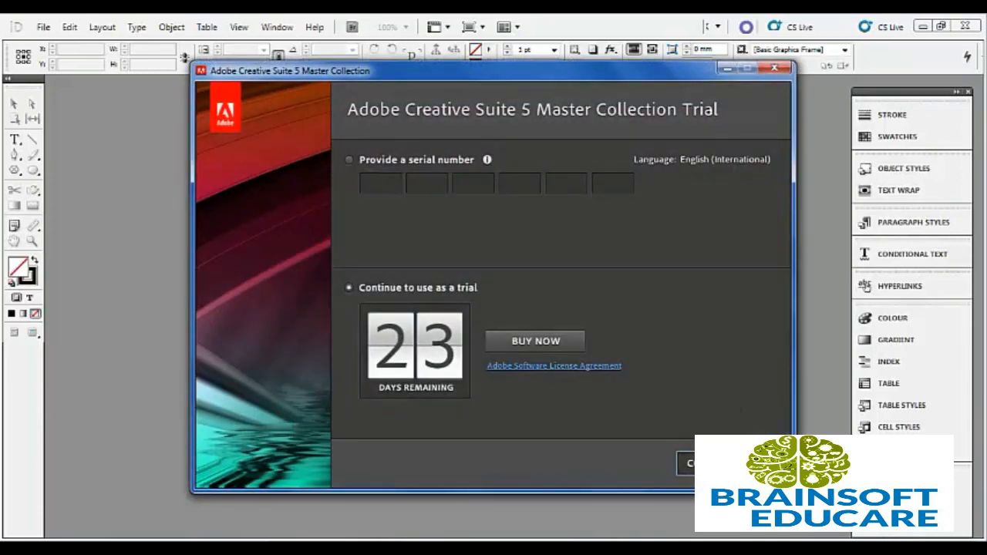
Continue in trial mode and set up a new Print document at Letter size with facing pages turned off.
click(689, 463)
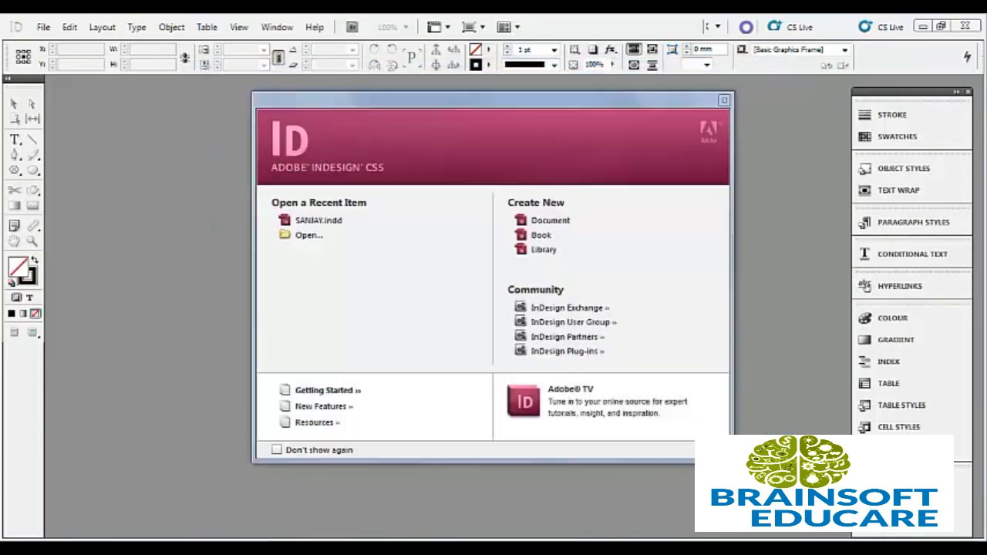
click(552, 223)
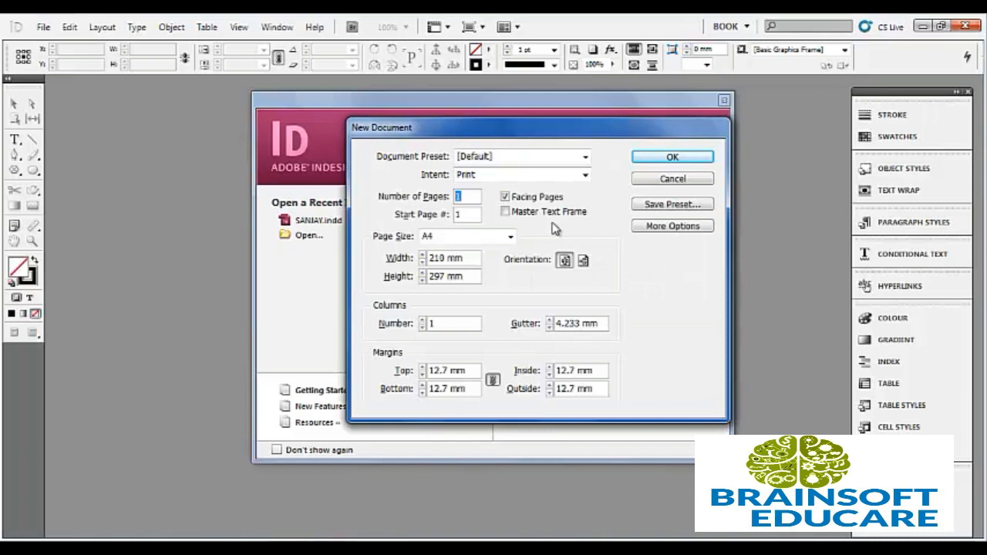
click(586, 177)
click(585, 177)
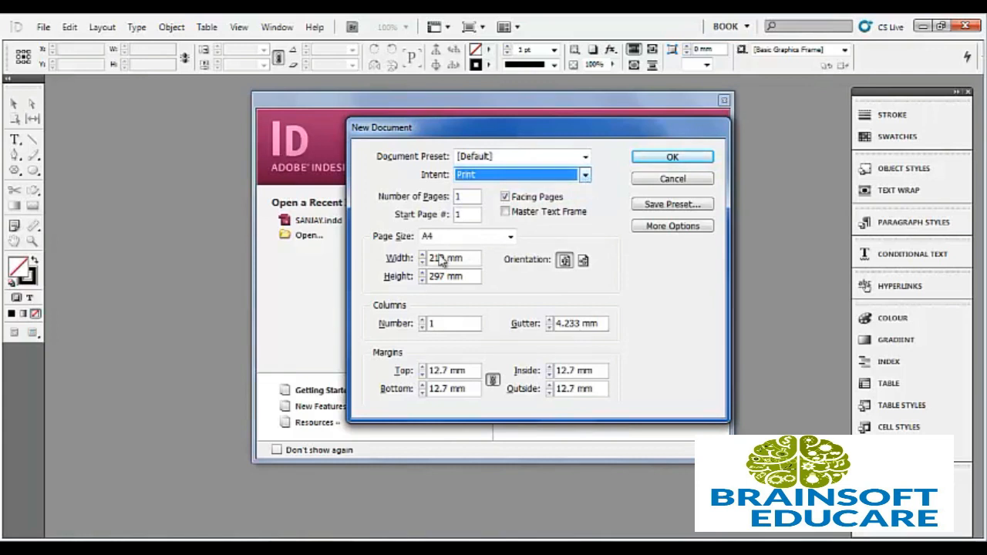
click(505, 197)
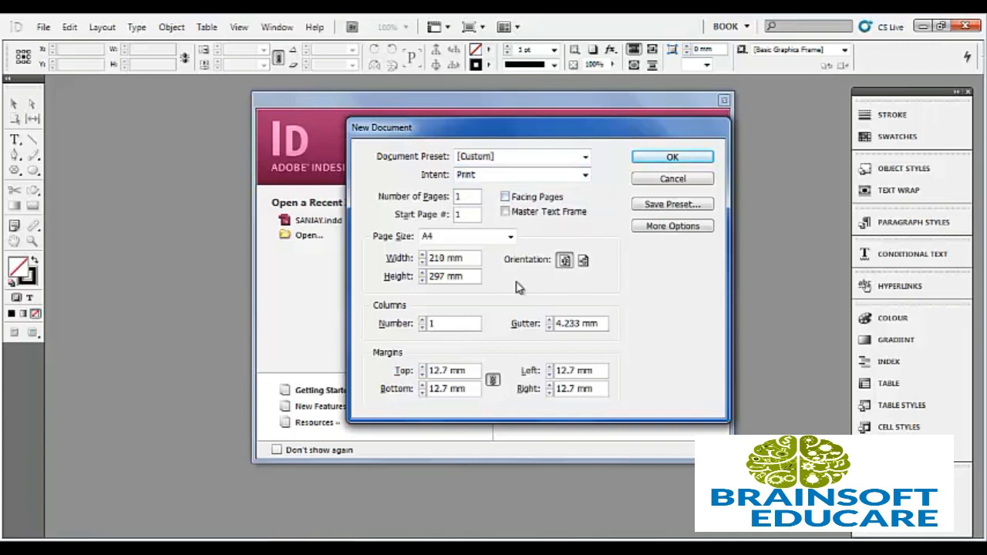
click(511, 238)
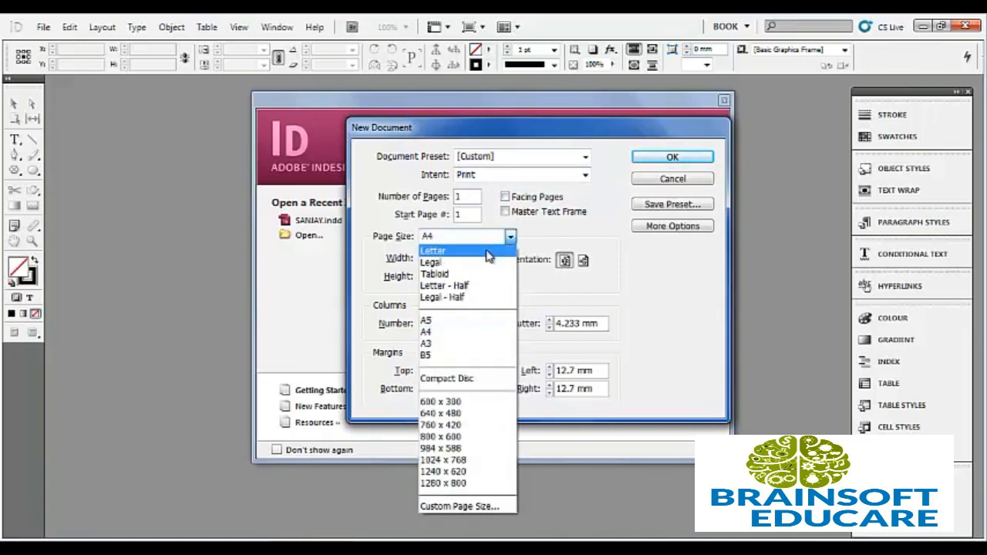
click(497, 252)
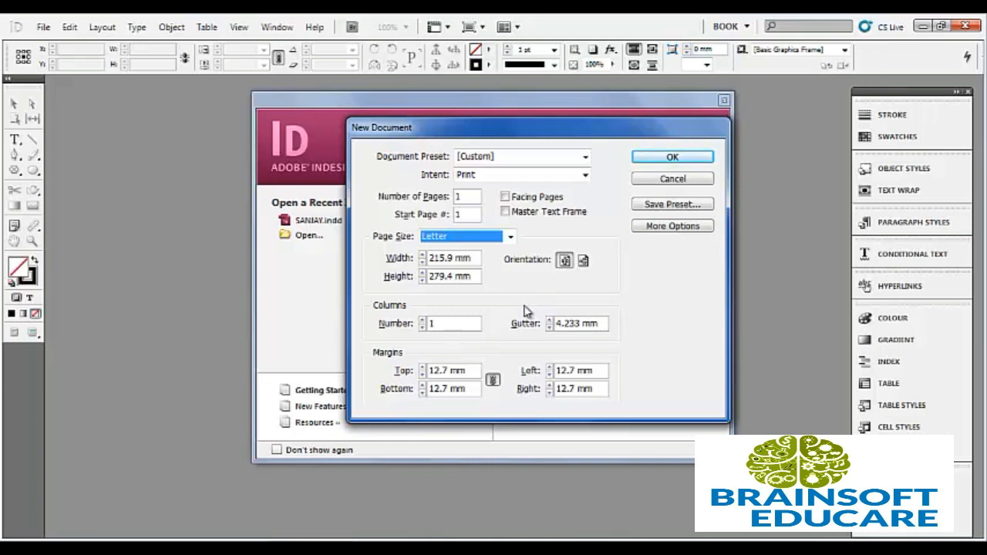
Set the page width to 8.5 in and height to 11 in, create the document, and close the floating Notes panel.
click(475, 260)
drag(475, 262, 414, 261)
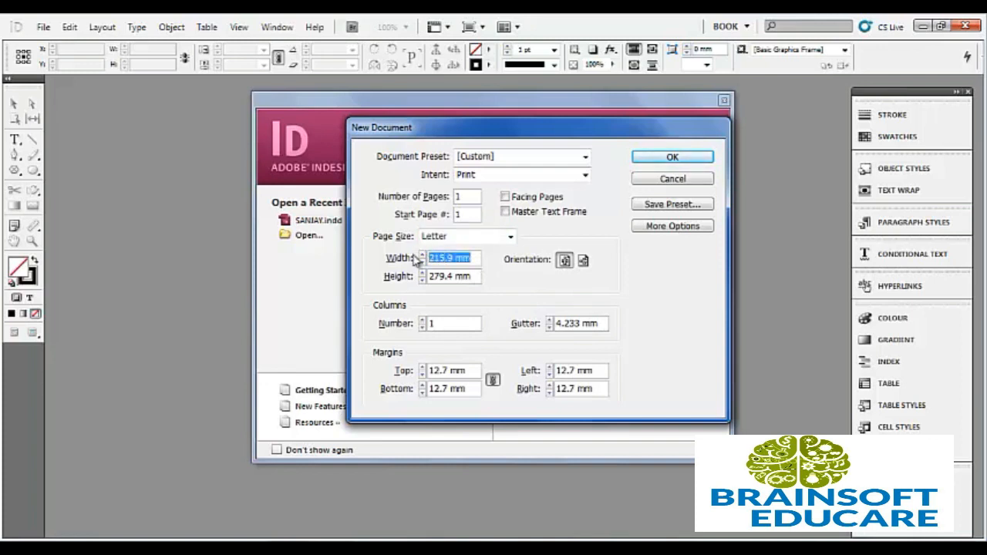
text(8.5i)
key(Tab)
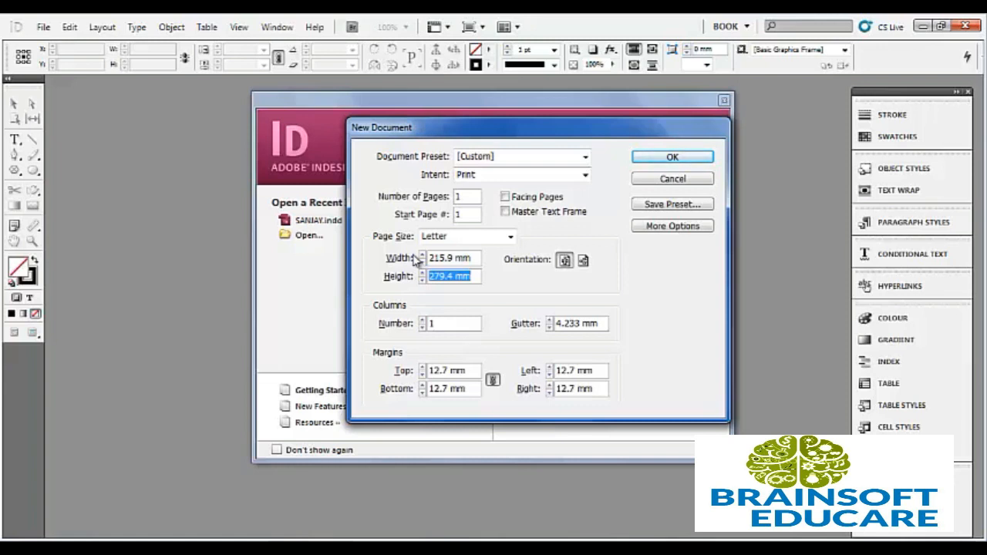
text(11in)
click(414, 257)
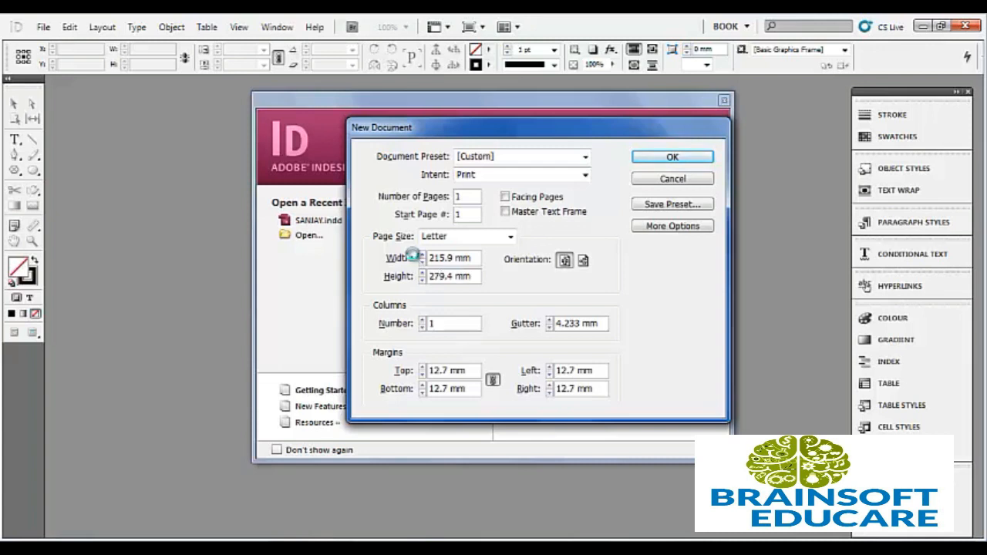
key(Return)
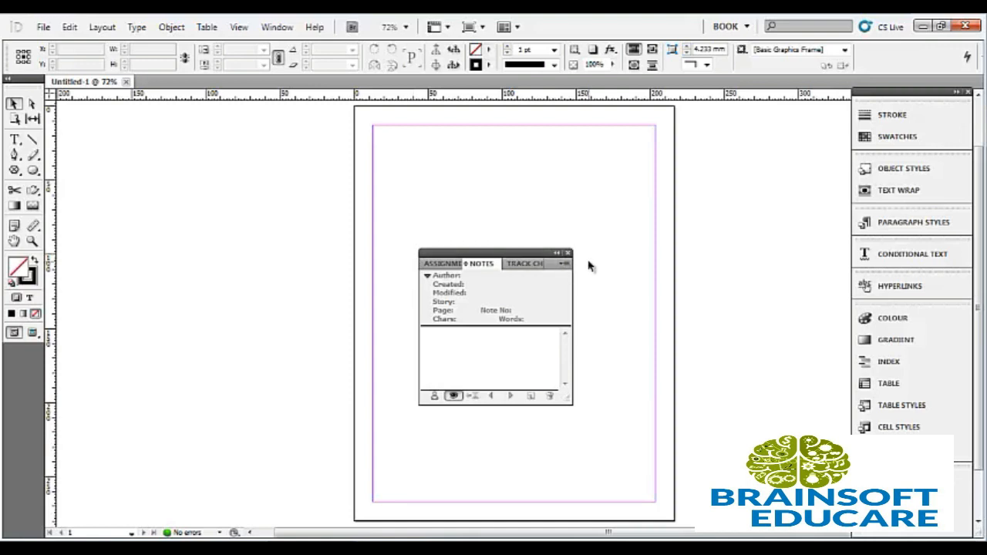
click(565, 253)
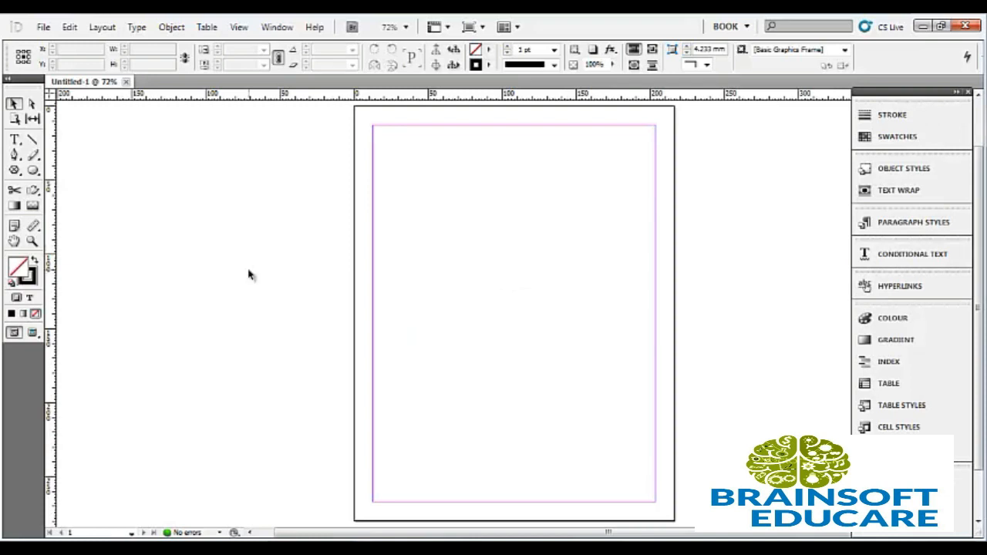
Draw a rectangle frame about 190.5 by 197.3 mm from the page's upper-left margin corner across the full margin width.
click(14, 170)
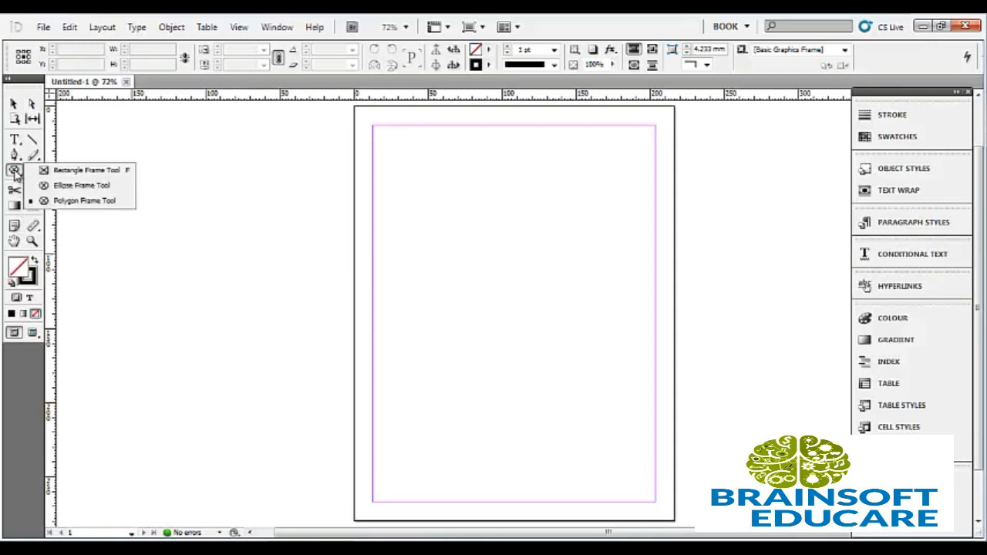
click(83, 170)
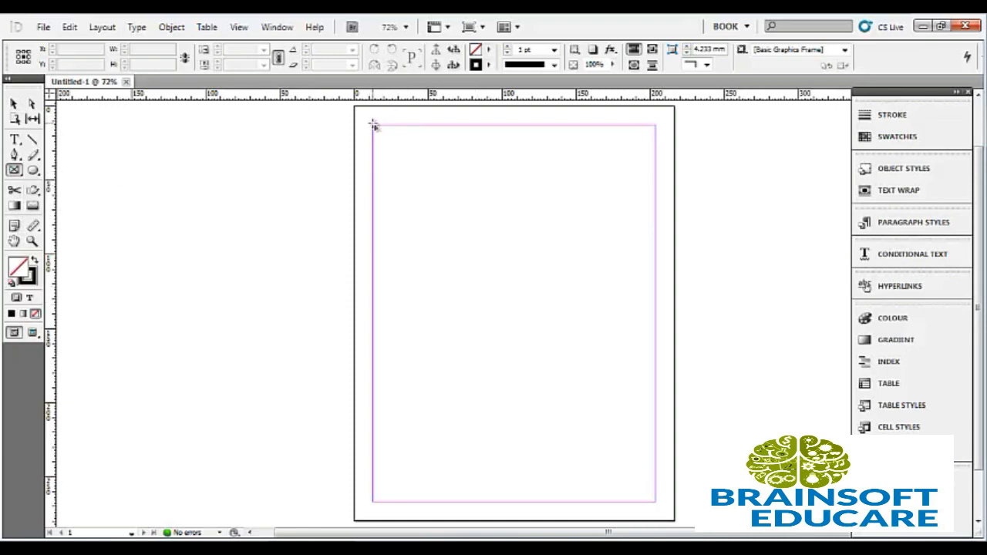
drag(372, 125, 655, 419)
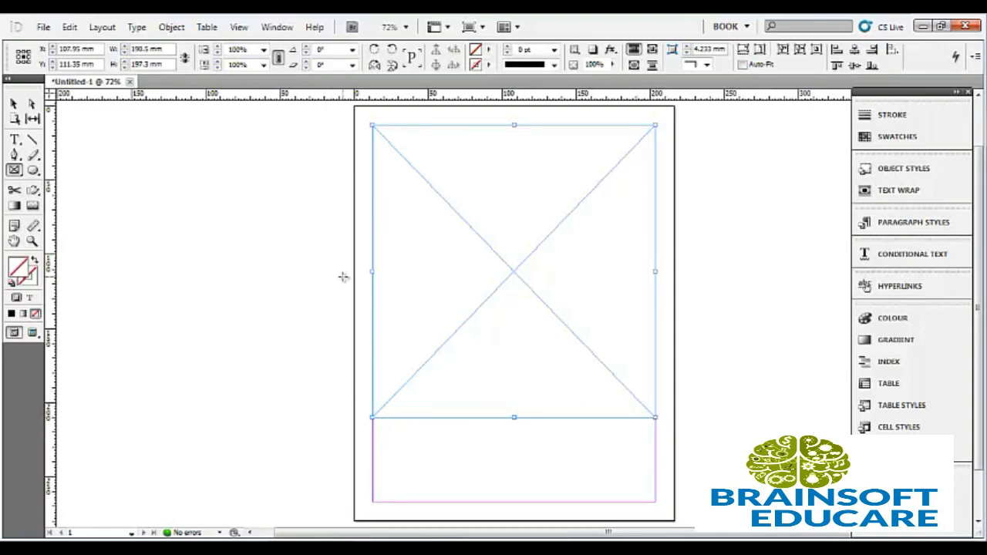
Place the second wide-wallpaper red rose image from the Flowers folder into the selected frame.
click(46, 29)
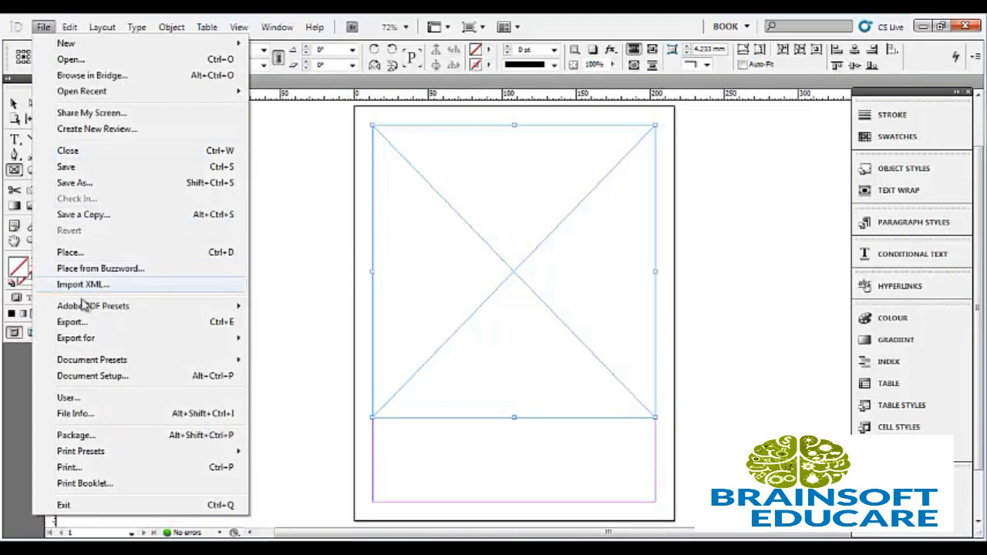
click(70, 252)
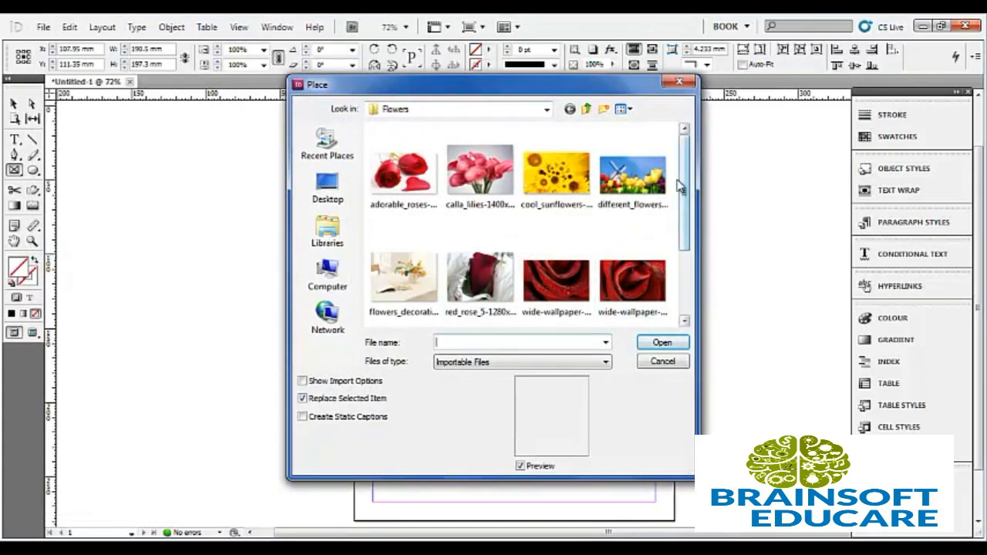
drag(681, 177, 669, 219)
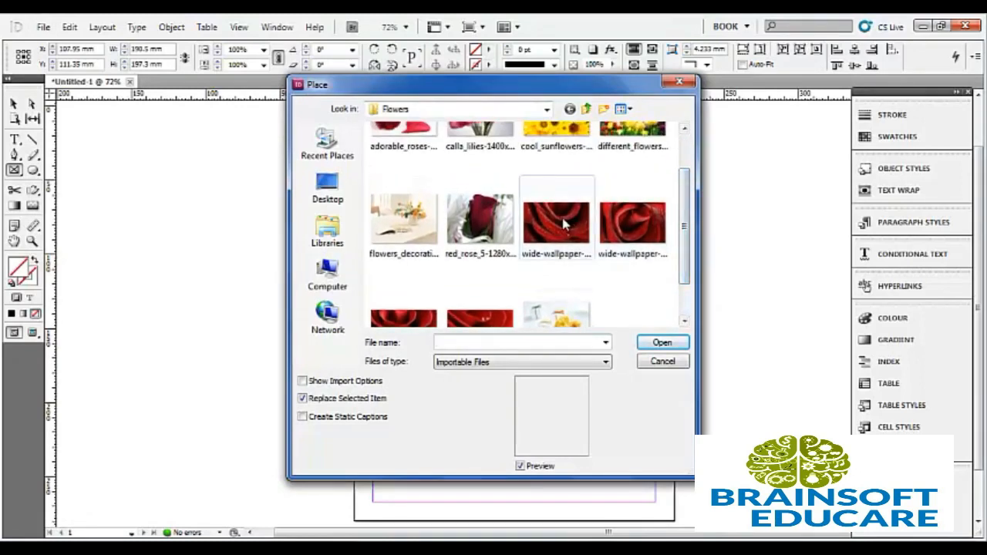
double_click(620, 227)
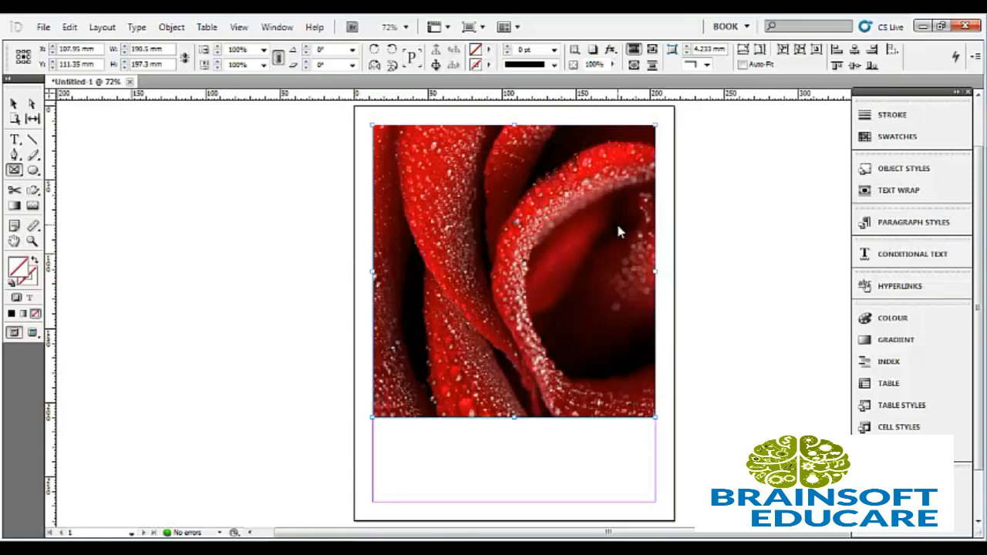
Apply Fill Frame Proportionally to the rose image and change its display performance setting.
right_click(553, 309)
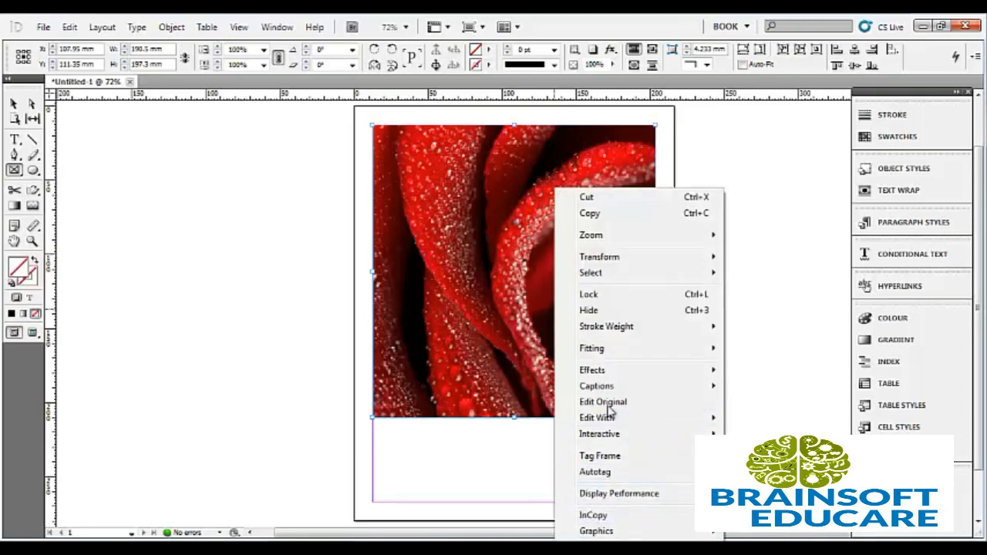
mouse_move(599, 371)
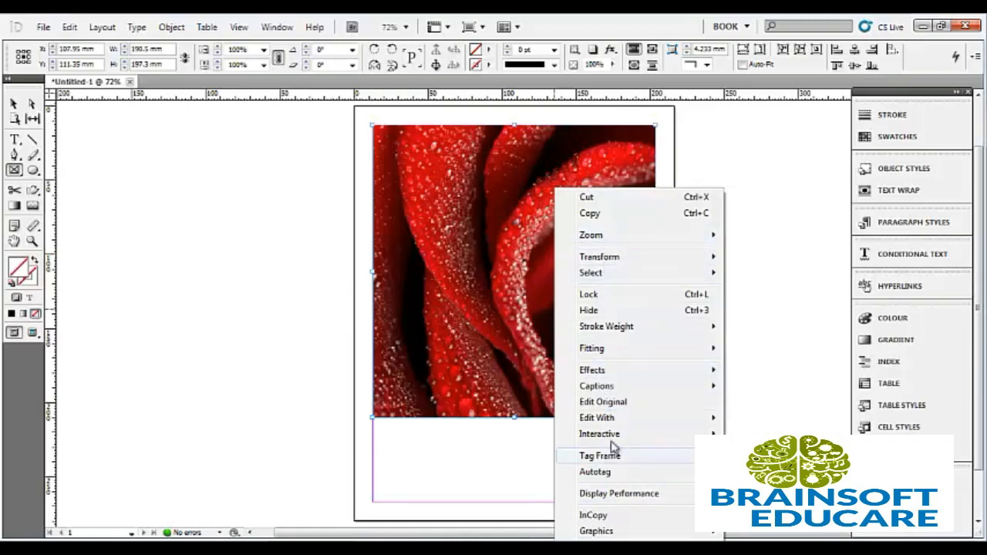
mouse_move(608, 353)
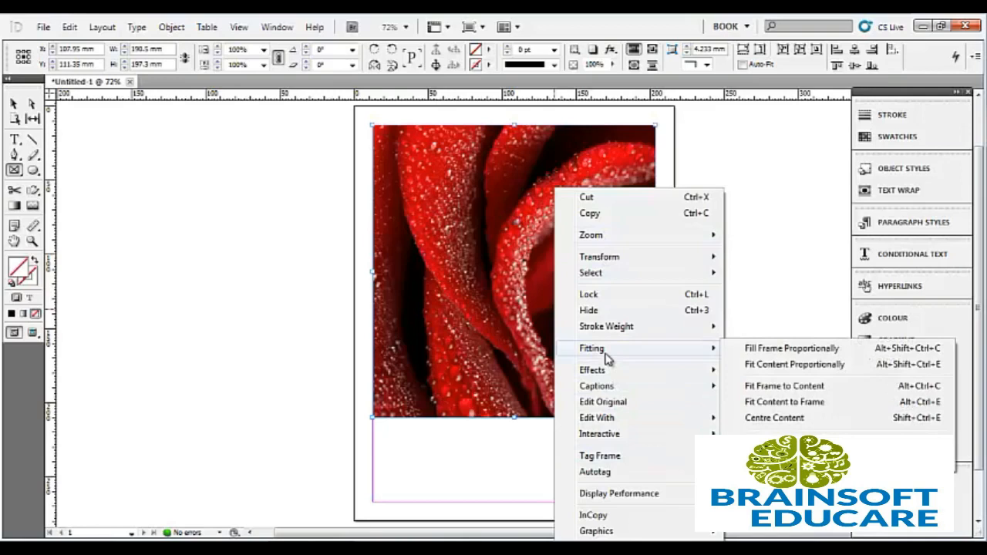
click(757, 351)
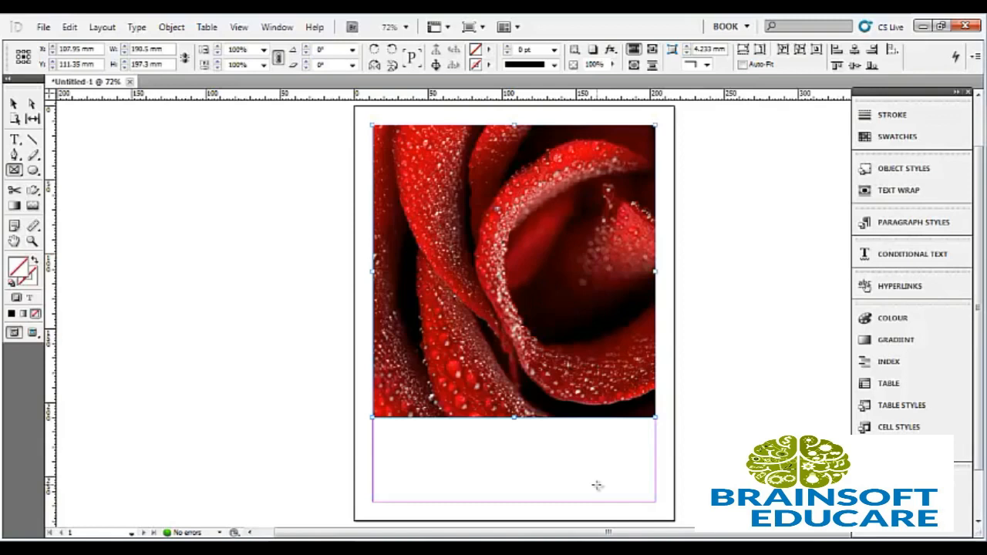
right_click(585, 364)
mouse_move(638, 495)
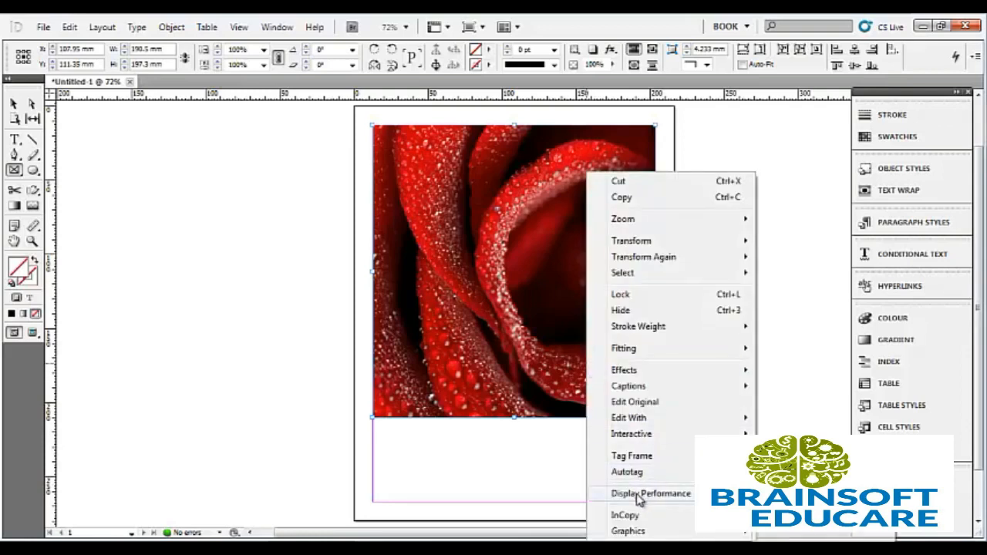
click(789, 510)
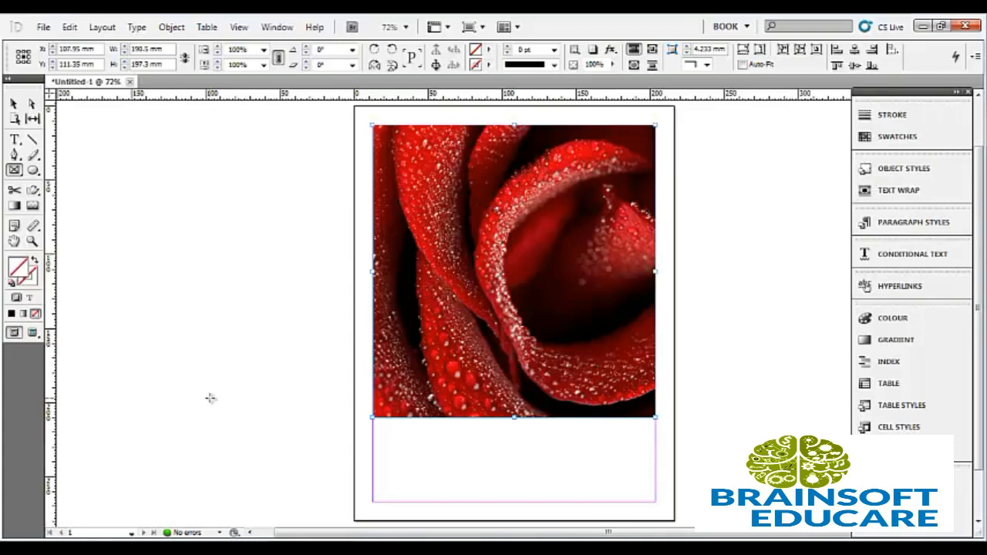
Select the rose image inside its frame and resize it to the page margins, 190.5 by 254 mm, without resizing the frame.
click(33, 107)
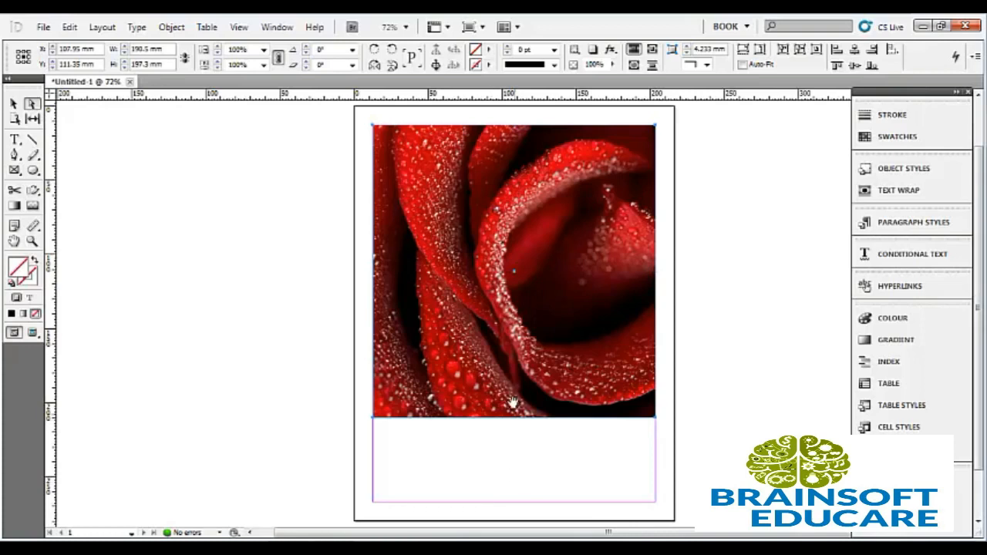
click(513, 401)
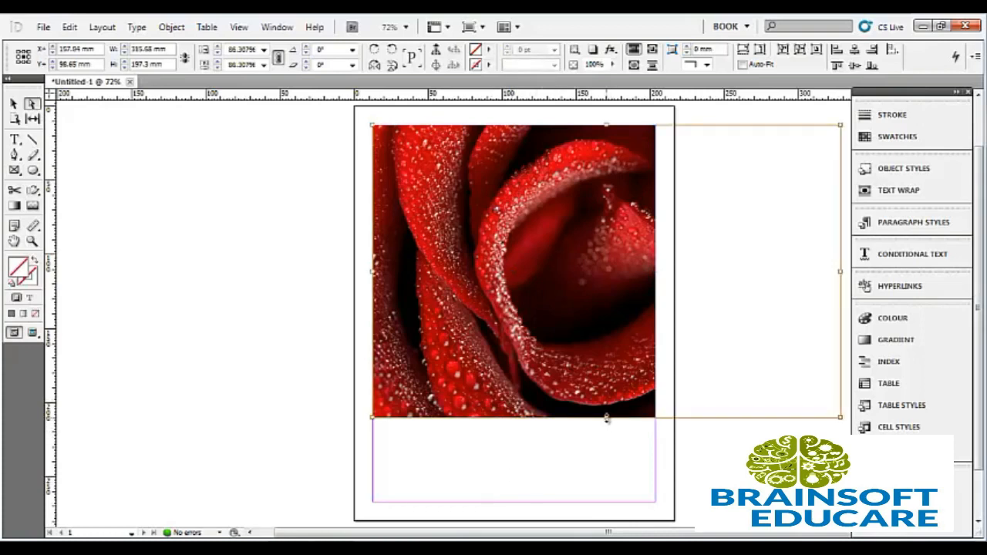
drag(606, 417, 606, 498)
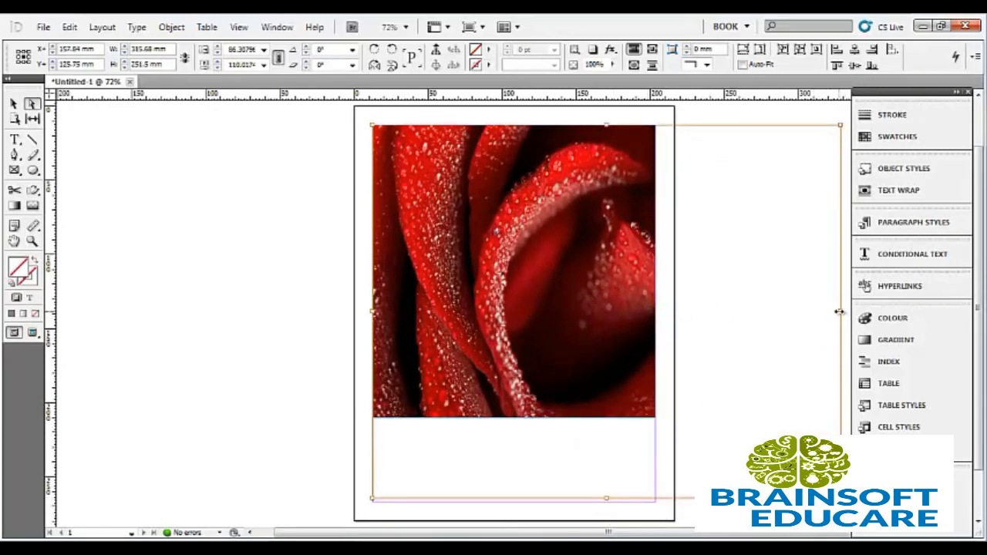
drag(839, 310, 656, 334)
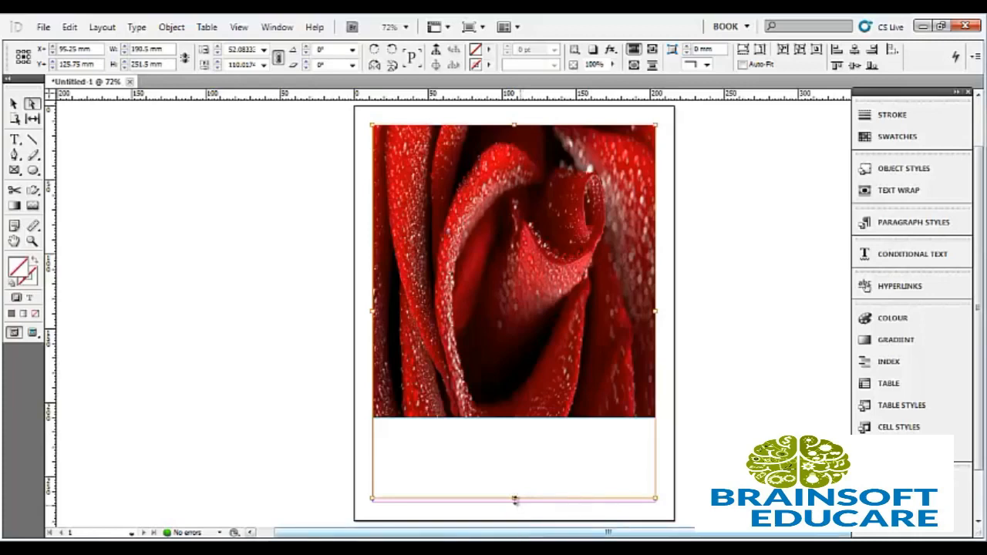
drag(514, 498, 513, 502)
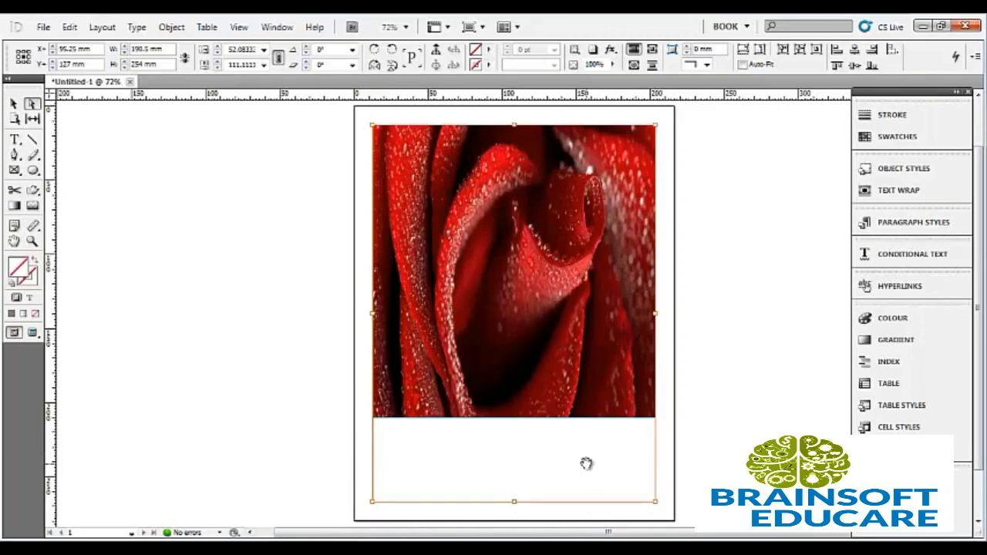
Draw a text frame in the empty area below the rose image and enter "Red Rose" at 36 pt.
click(15, 142)
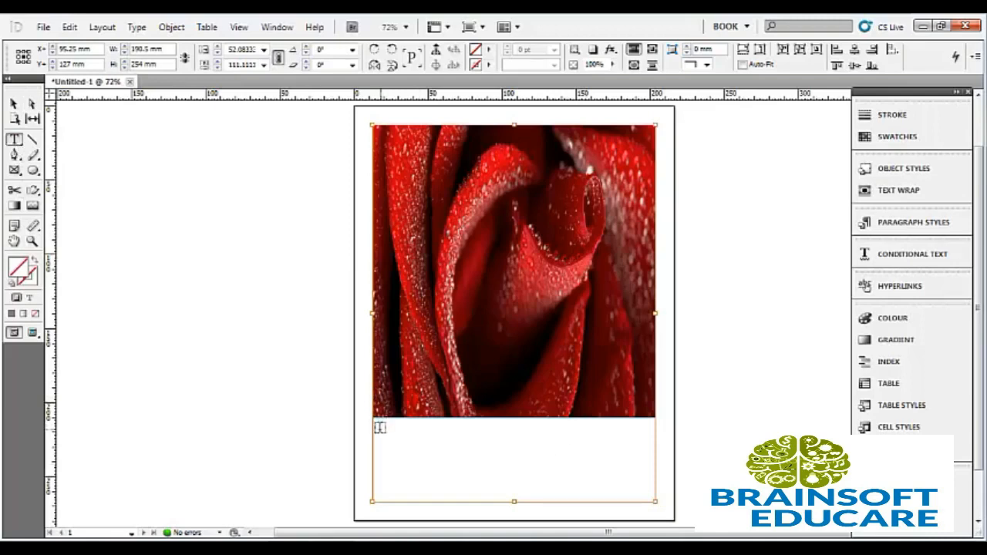
click(513, 486)
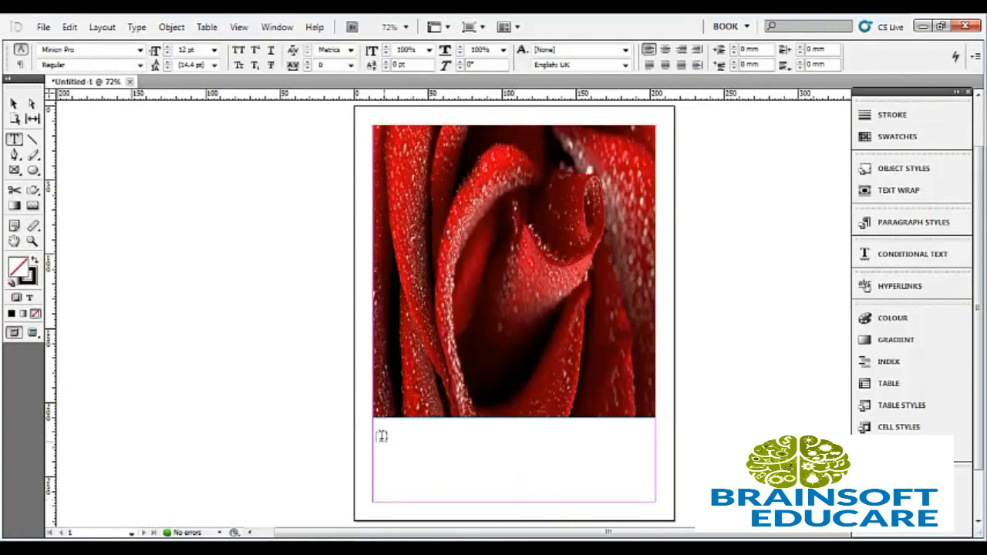
drag(378, 431, 626, 476)
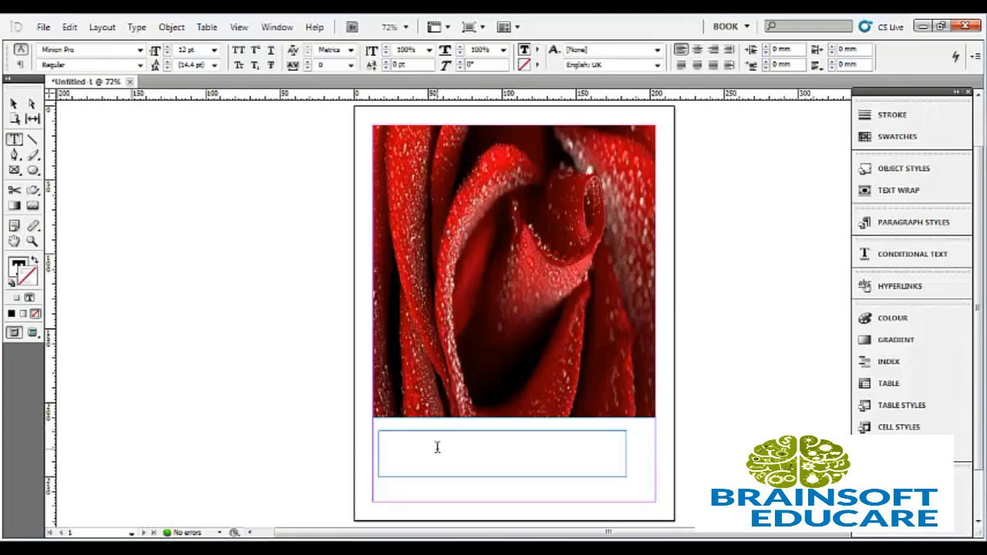
text(Ro)
key(BackSpace)
text(o)
key(BackSpace)
text(os Rose)
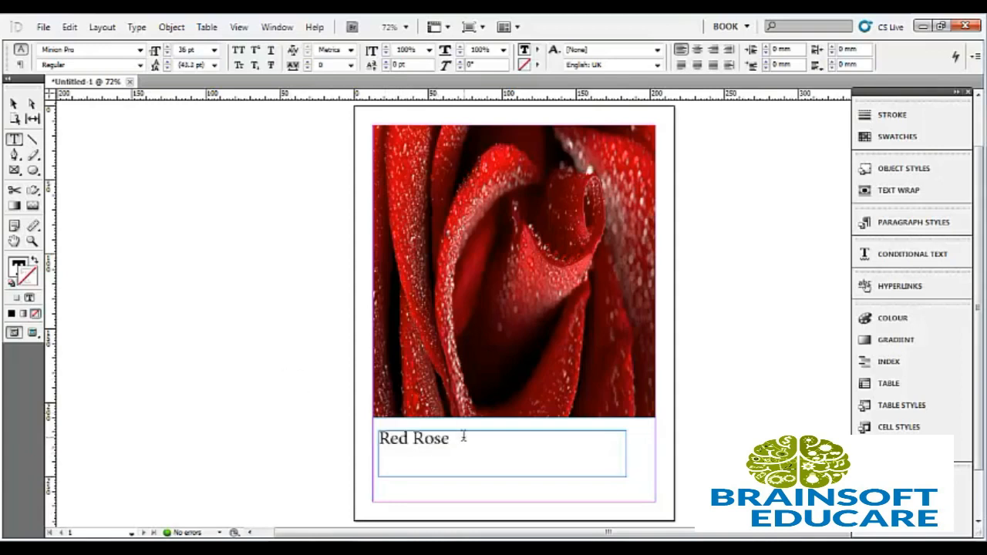
Set the font size of the "Red Rose" caption text to 60 pt.
drag(450, 438, 368, 436)
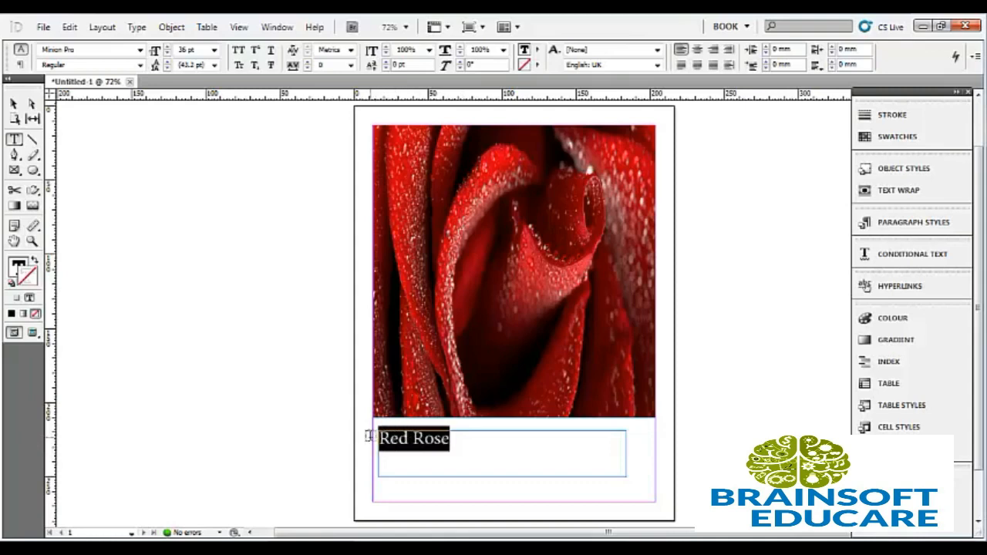
click(215, 50)
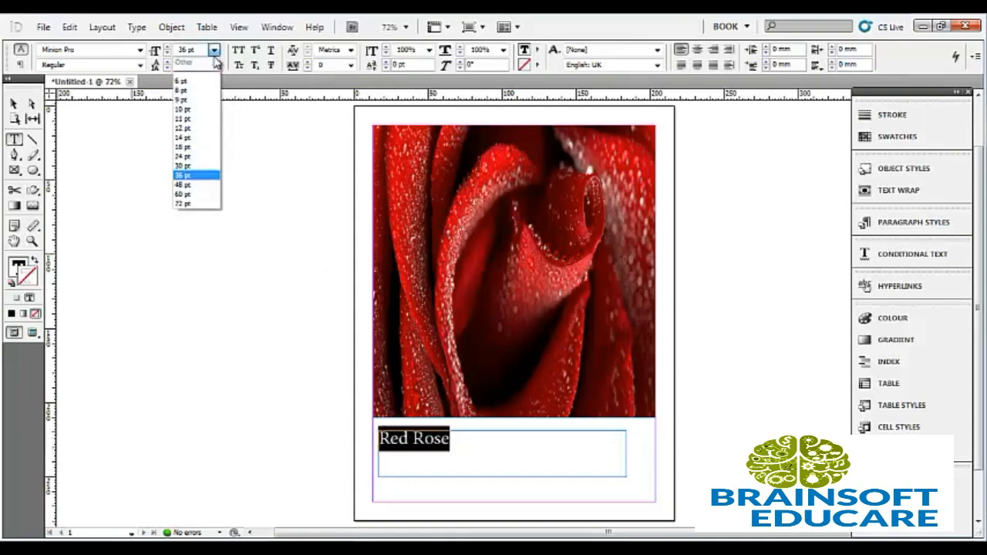
click(205, 194)
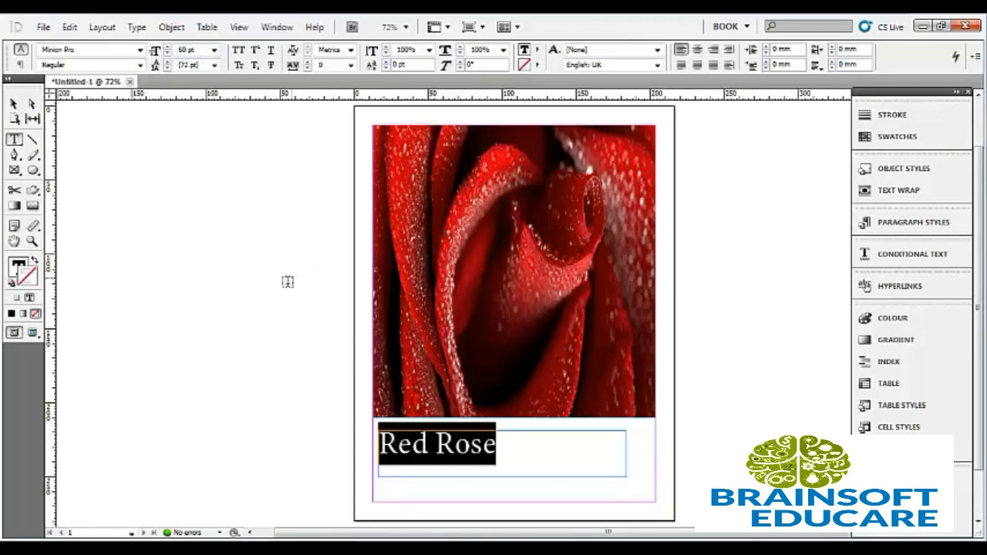
click(288, 282)
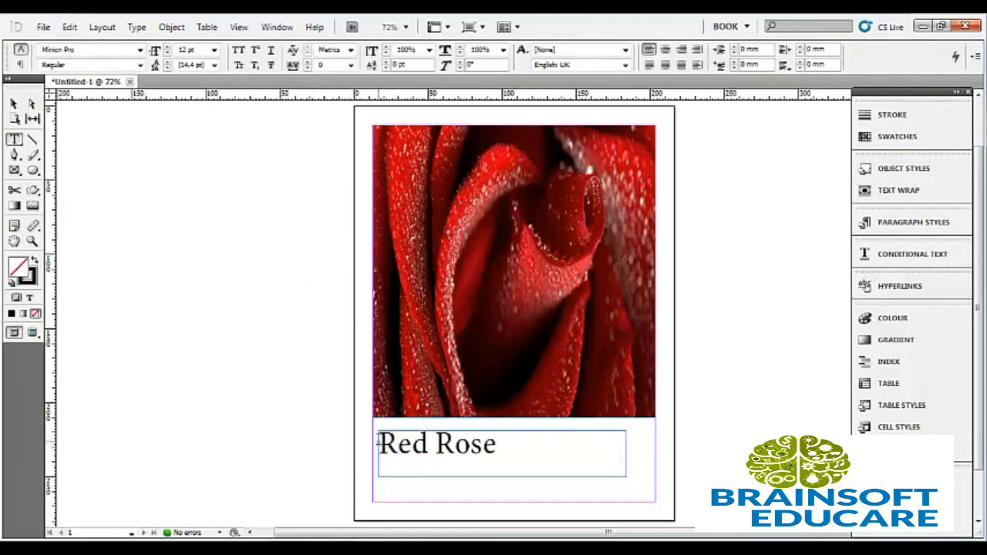
Try OCR A Std on the "Red Rose" caption, and change its font to Segoe Print.
drag(377, 441, 509, 450)
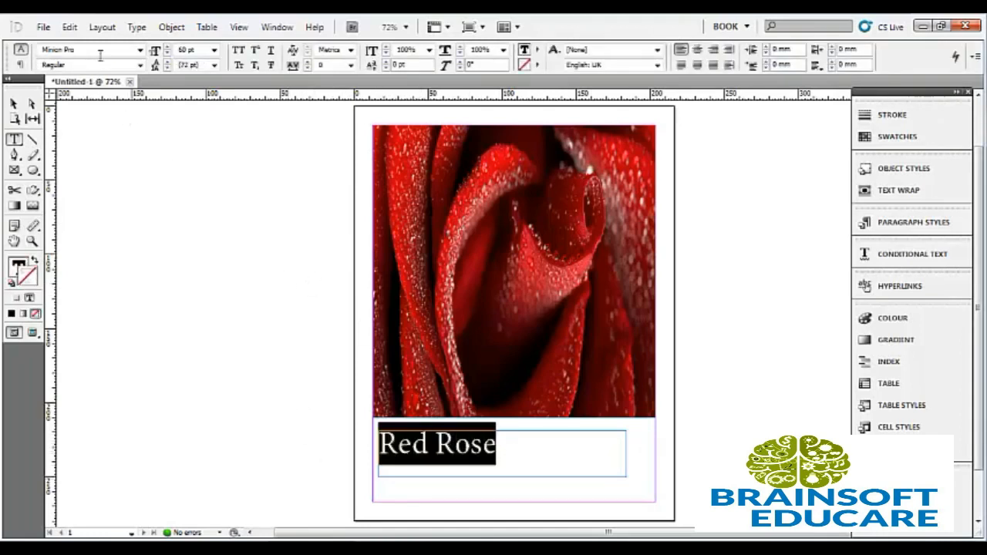
click(140, 51)
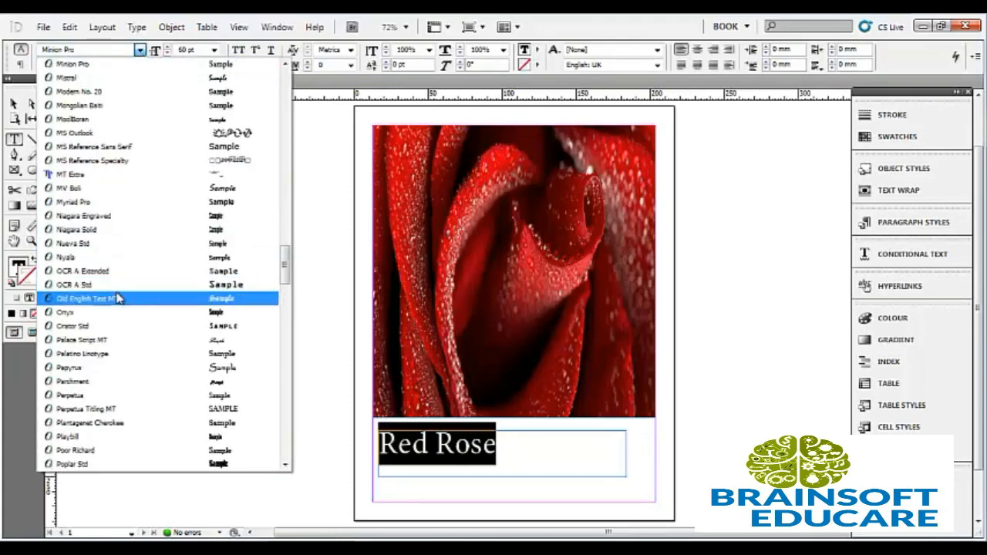
scroll(121, 288, down, 2)
key(Return)
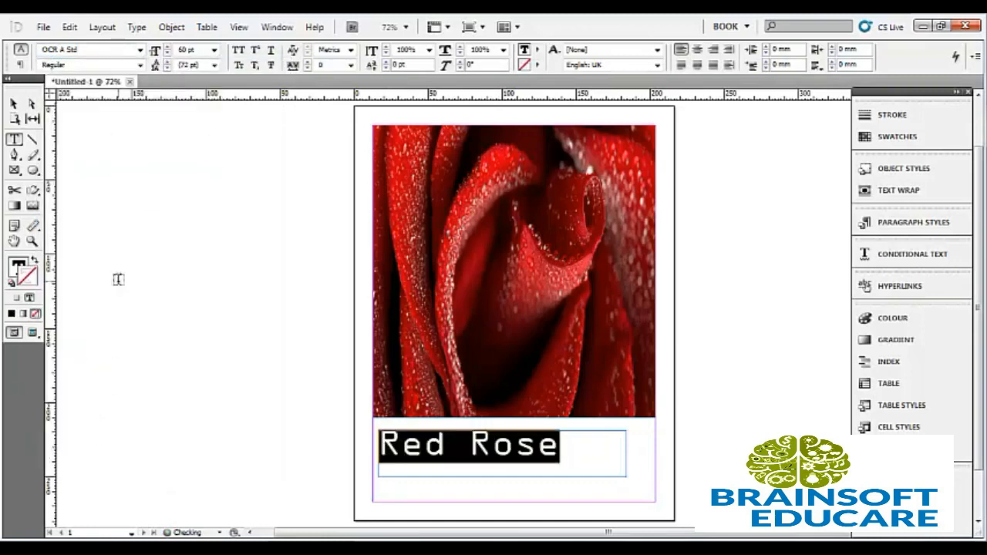
click(140, 50)
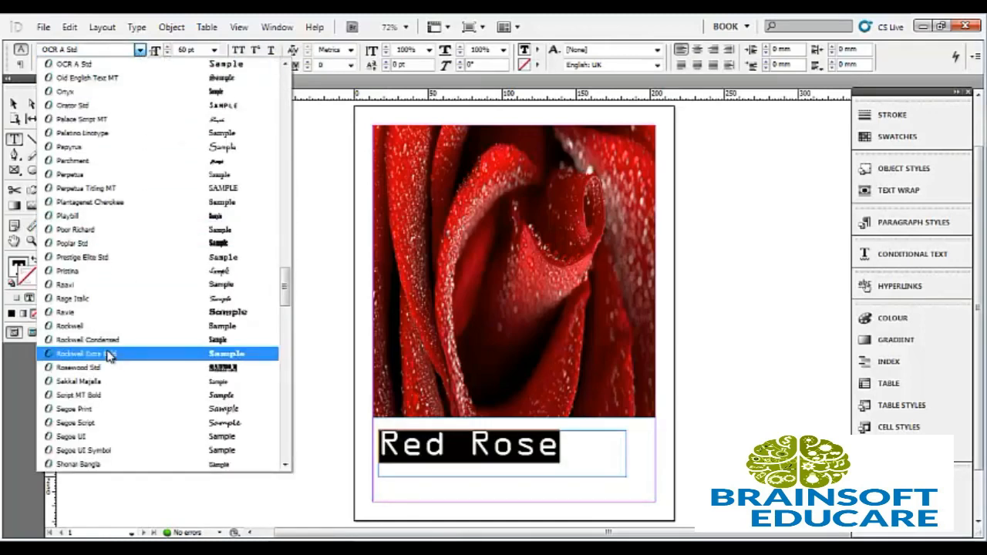
click(116, 409)
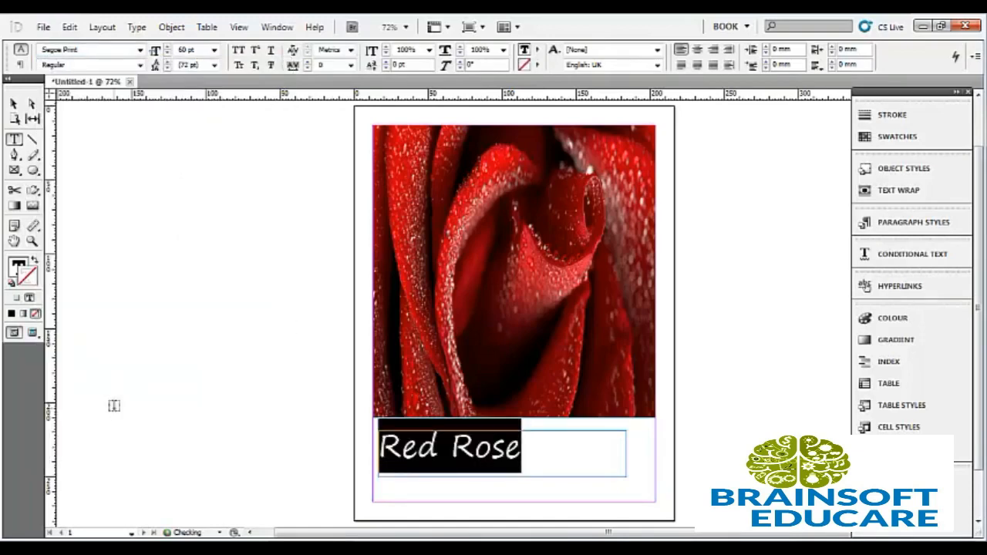
click(264, 420)
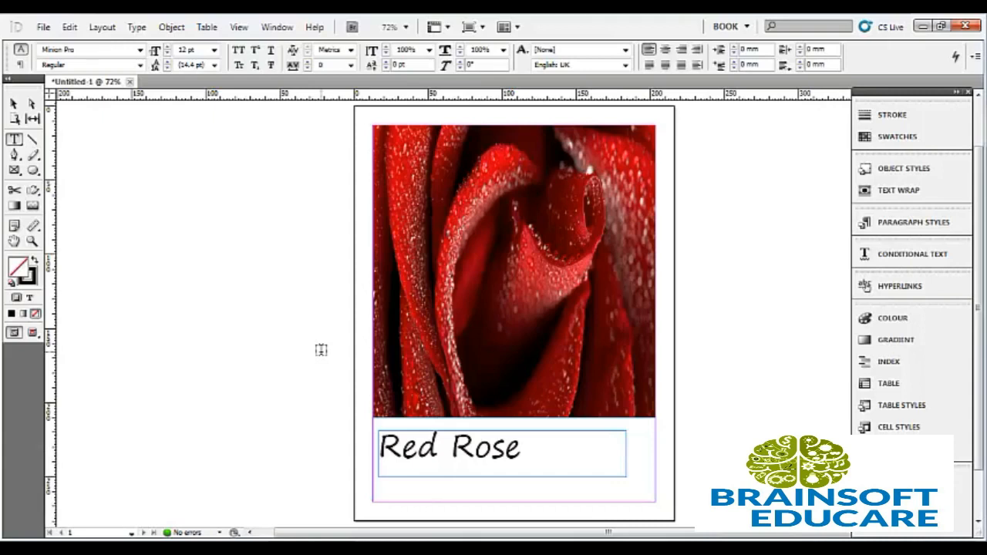
Switch the document's screen mode to Preview to hide the guides and frame edges.
click(31, 333)
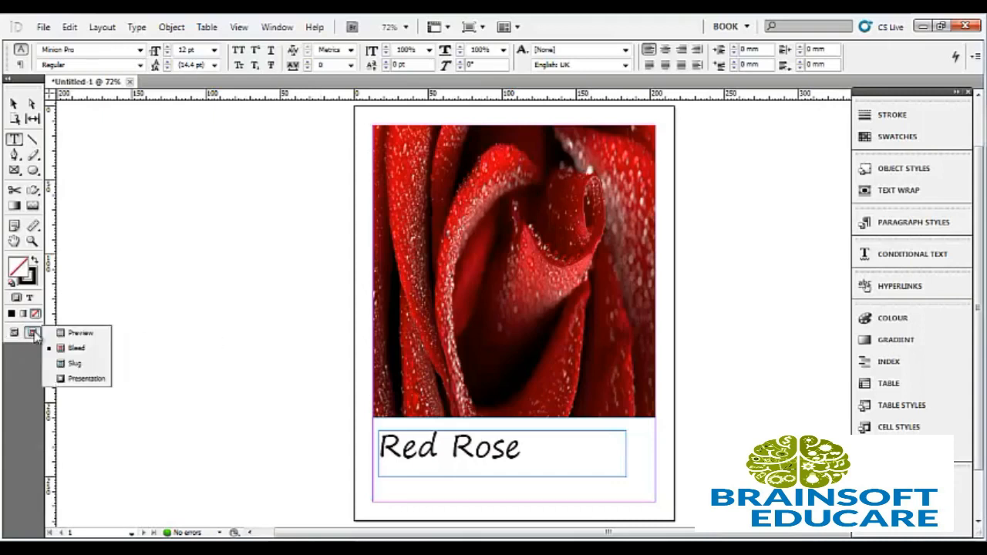
click(91, 340)
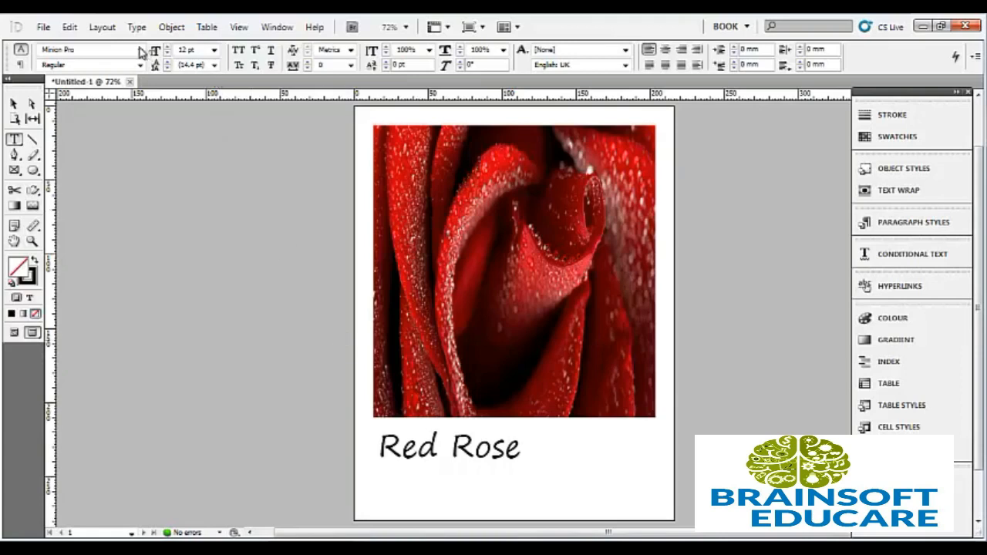
Start exporting the document to My Documents and name the export file magazine.pdf.
click(44, 27)
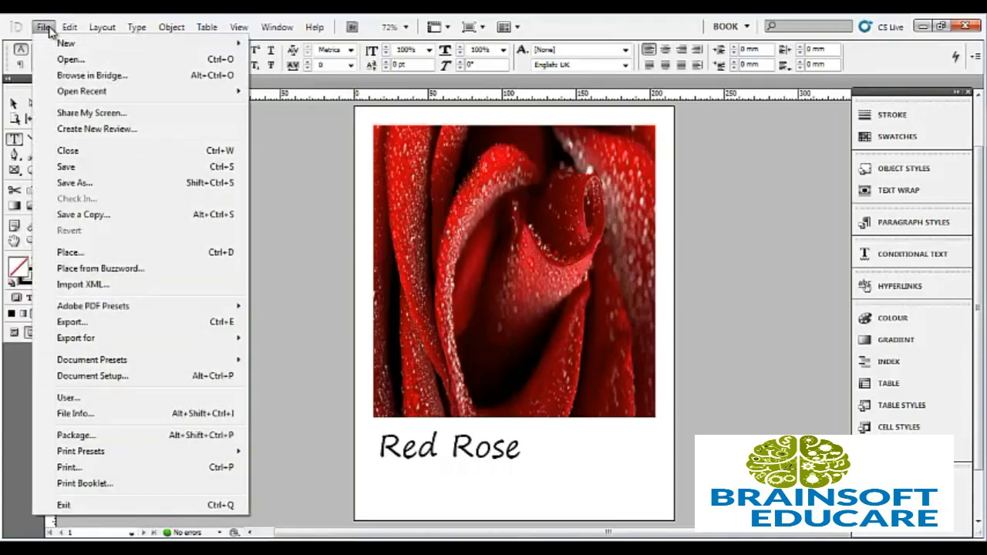
click(114, 329)
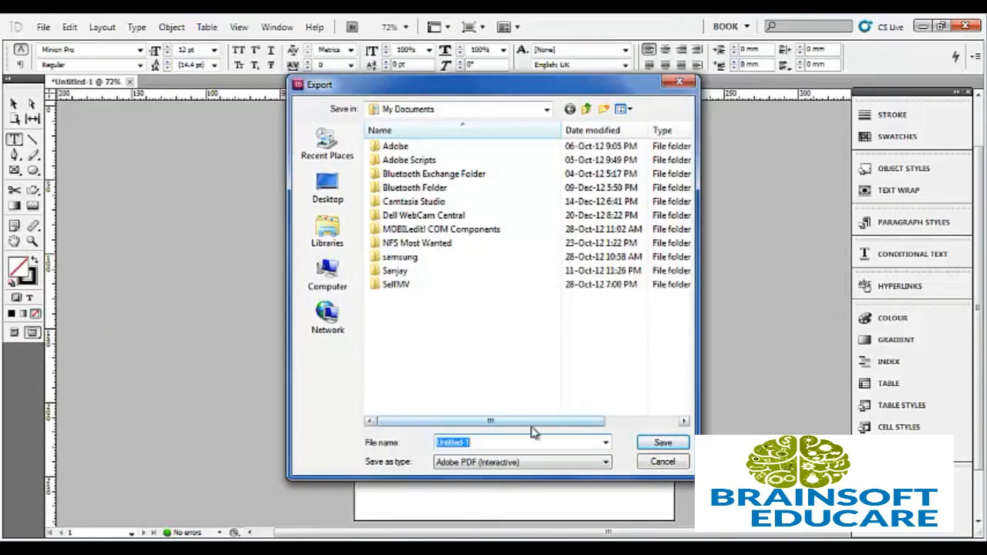
click(492, 444)
key(BackSpace)
key(BackSpace)
key(BackSpace)
key(BackSpace)
key(BackSpace)
key(BackSpace)
key(BackSpace)
key(BackSpace)
key(BackSpace)
key(BackSpace)
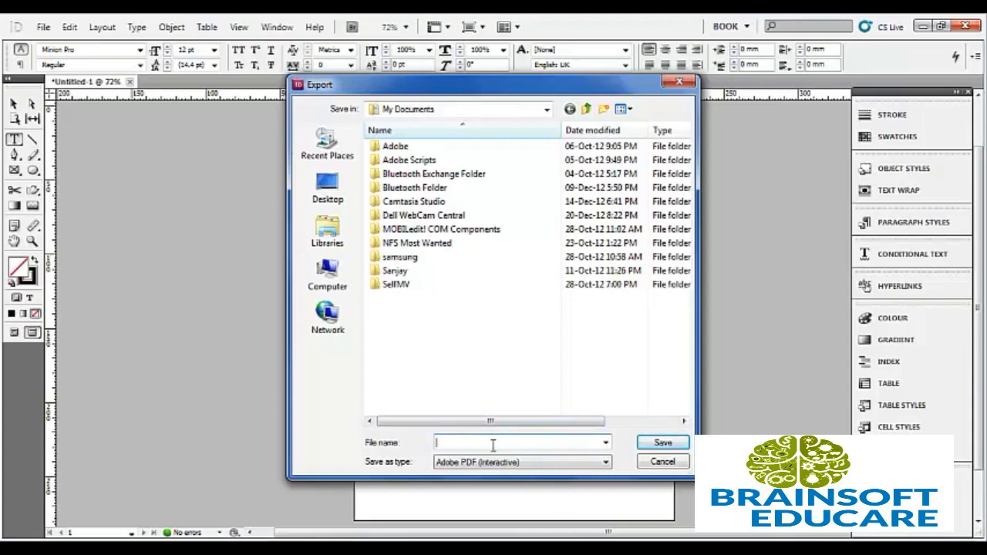
text(magazine.pdf)
Set the export format to Adobe PDF (Print) and export all pages with the High Quality Print preset.
click(604, 463)
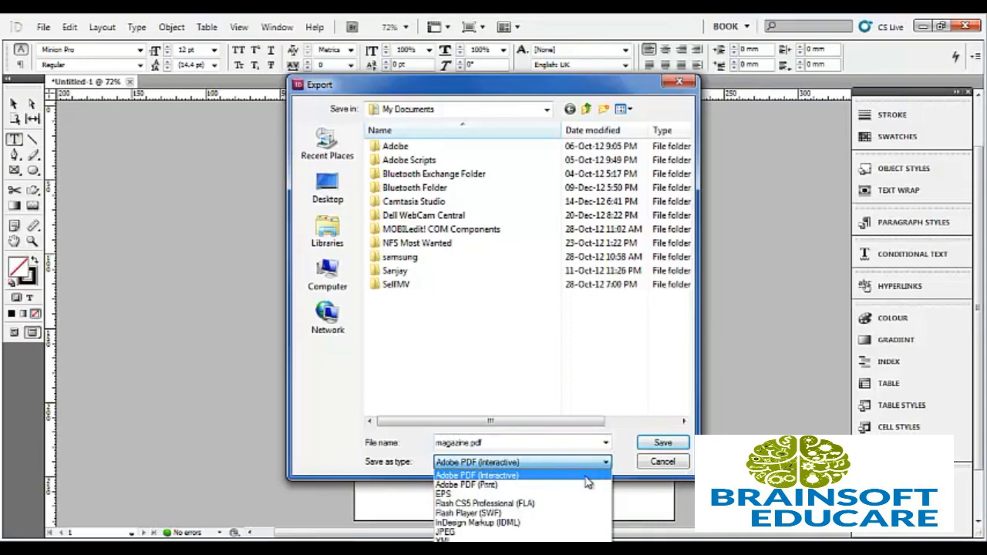
click(555, 485)
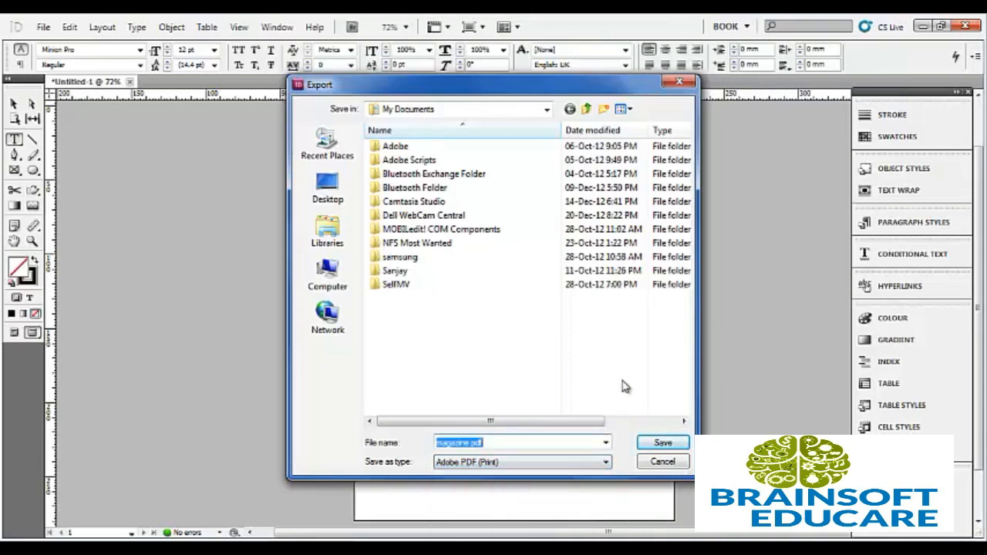
click(661, 443)
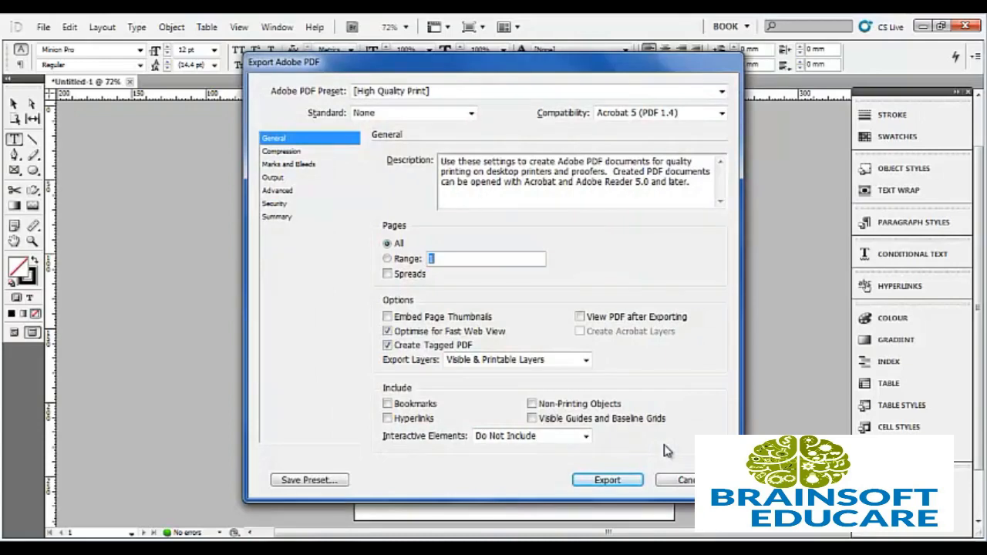
click(615, 481)
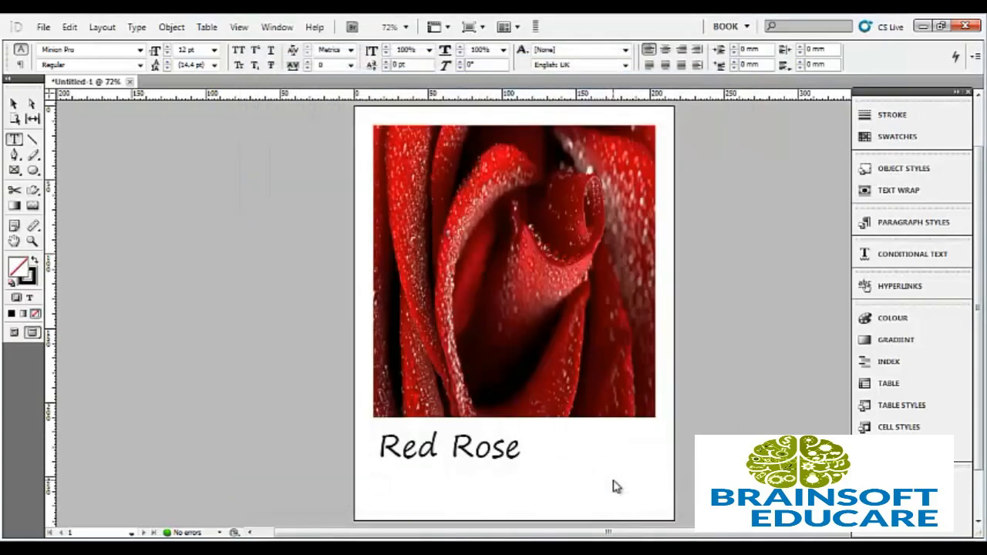